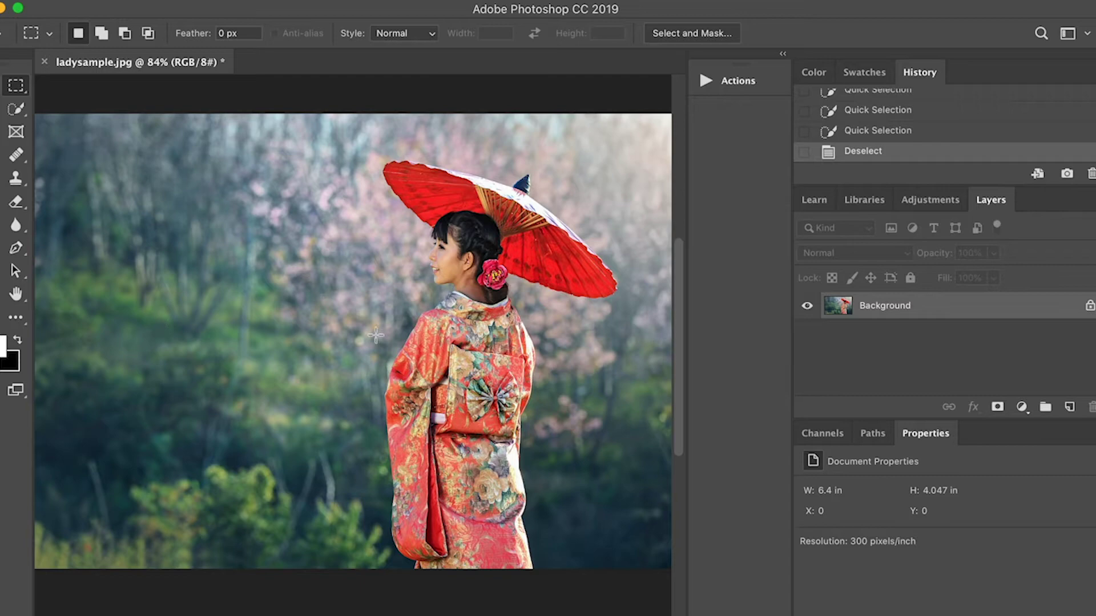
- Choose the Quick Selection Tool rather than the Magic Wand
click(16, 109)
right_click(17, 112)
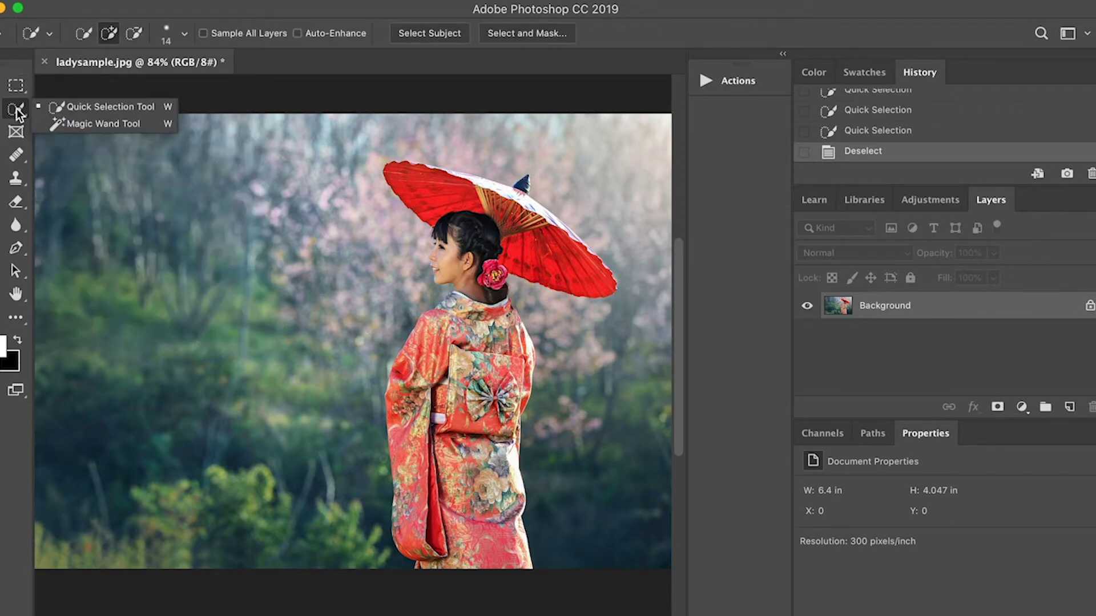
click(77, 107)
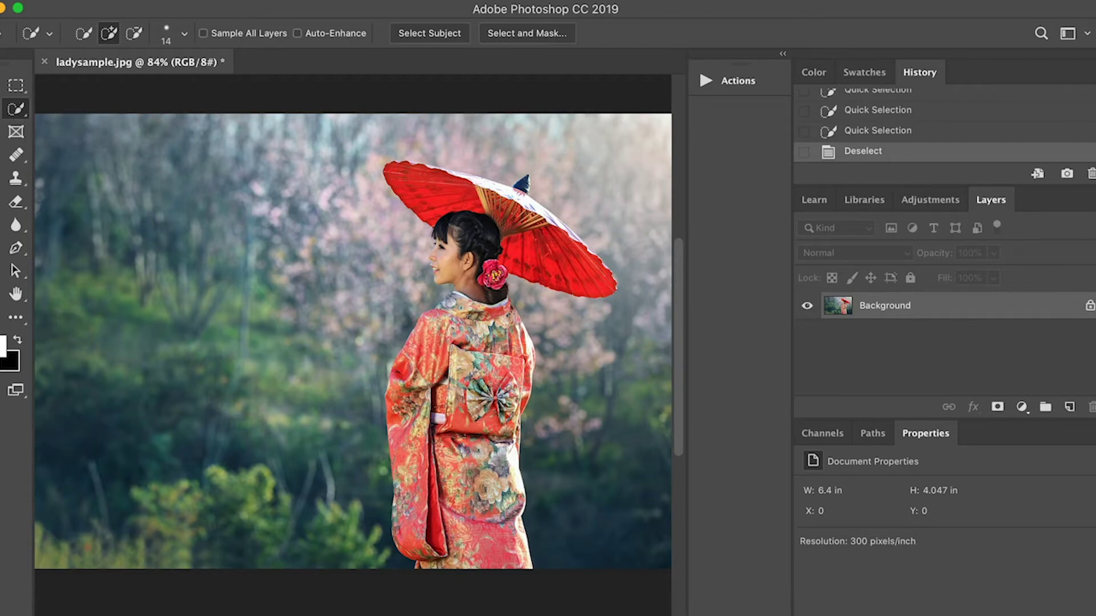
- Paint a selection over the red umbrella and the kimono woman
scroll(517, 261, up, 5)
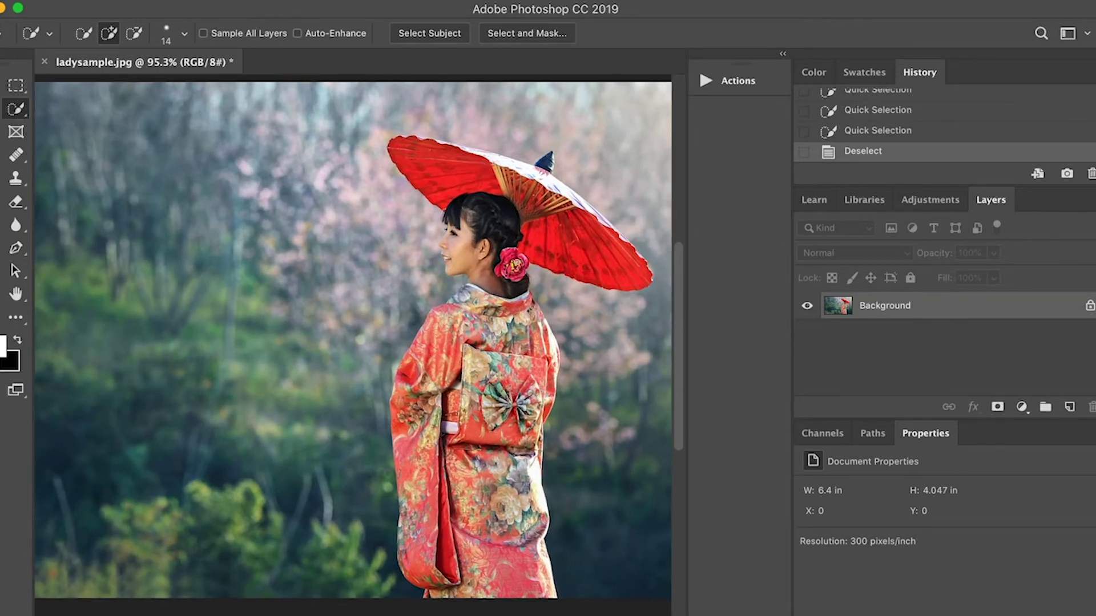
scroll(516, 261, right, 3)
scroll(517, 262, up, 2)
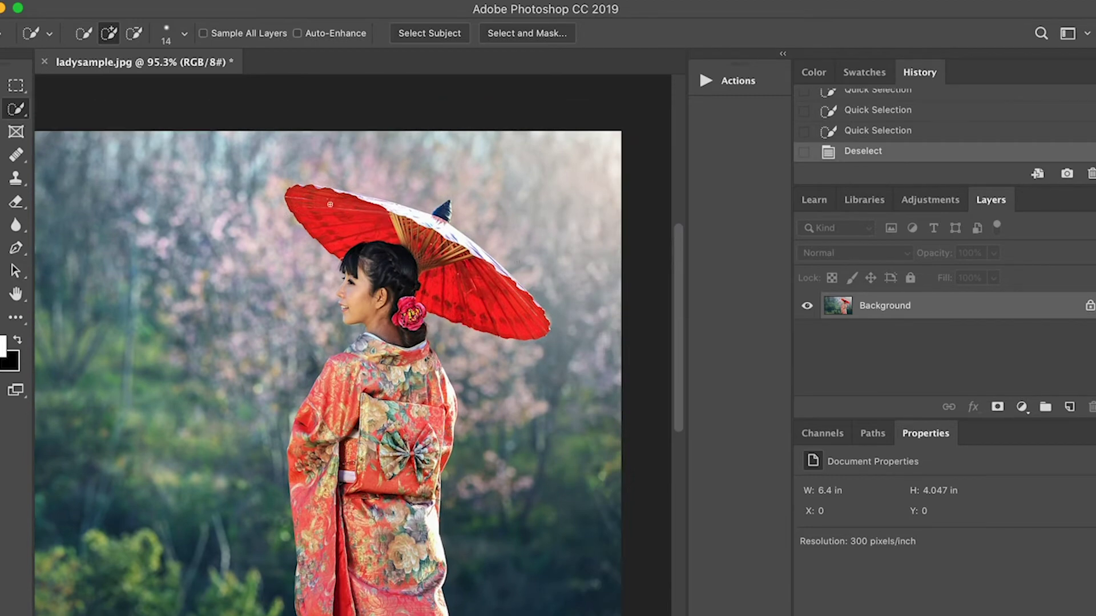
mouse_move(330, 204)
mouse_down()
mouse_move(425, 217)
mouse_move(446, 204)
mouse_move(444, 214)
mouse_up()
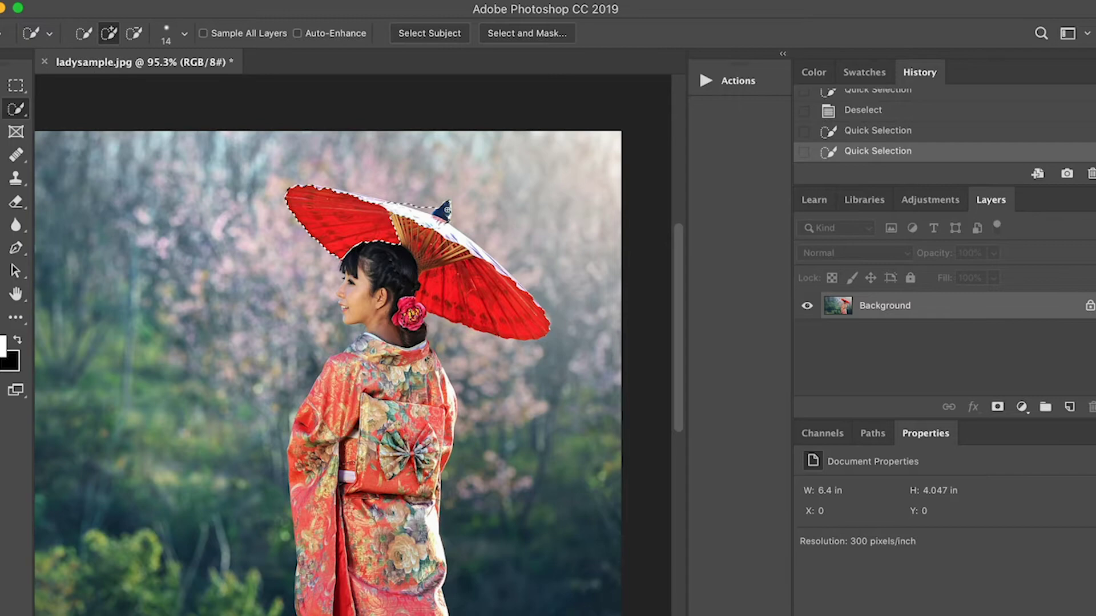
click(359, 200)
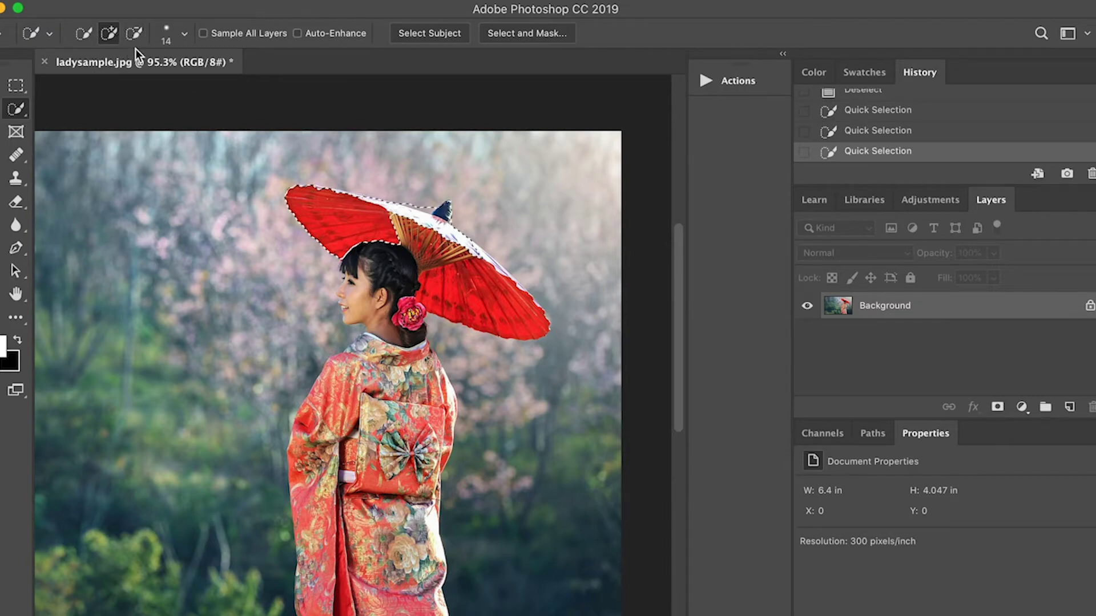
- Reduce the brush to 10 px and subtract stray background areas with Alt
click(182, 33)
drag(92, 82, 90, 81)
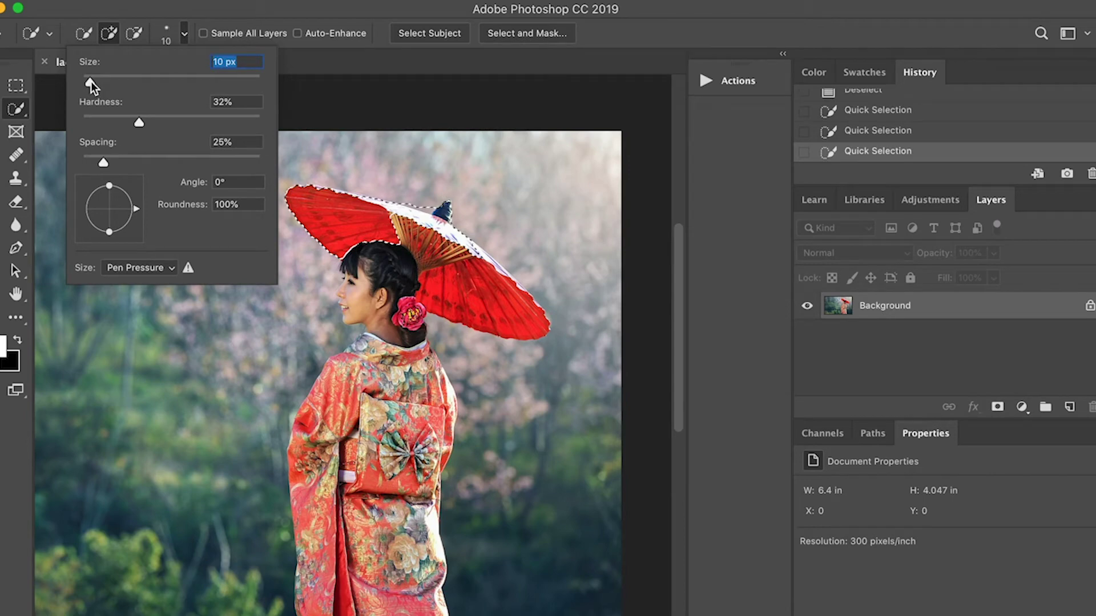
click(438, 60)
key(alt)
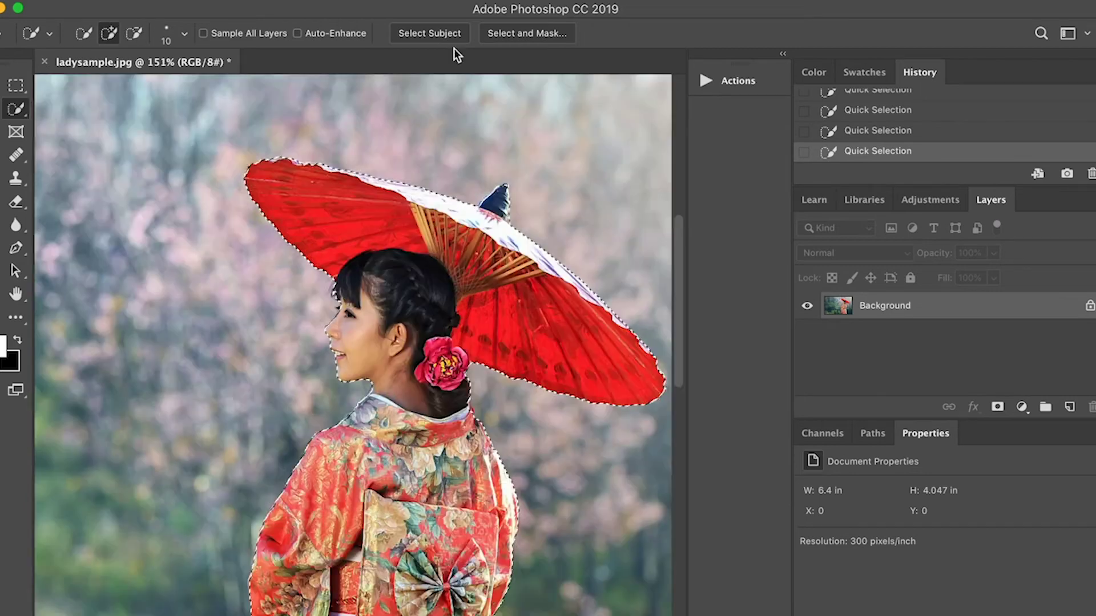
scroll(351, 232, up, 5)
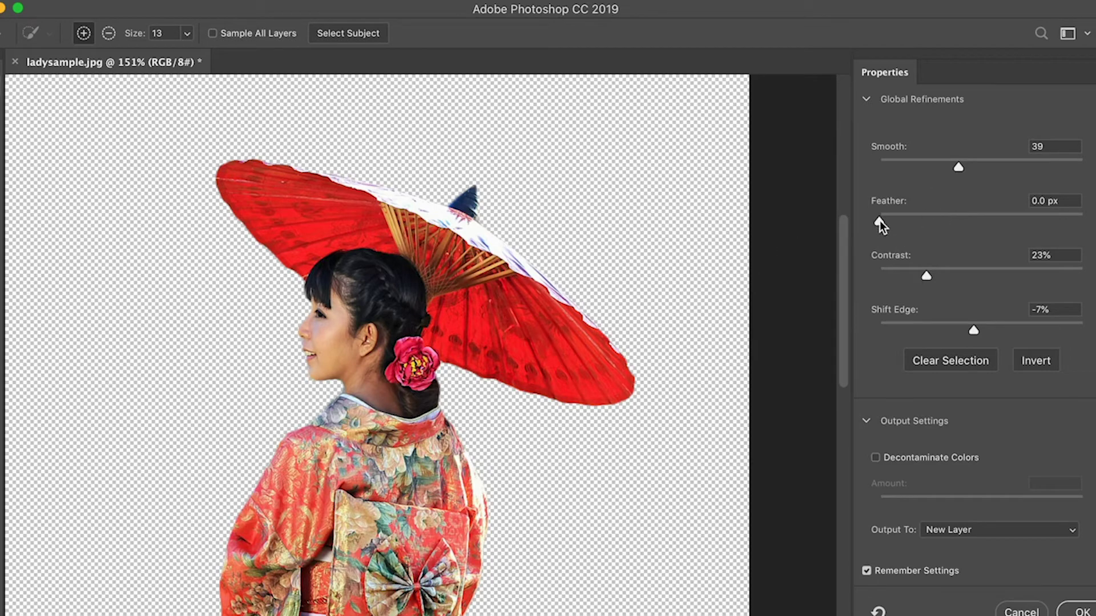
- In Select and Mask, try a 33.8 px feather, then set Feather 0 px and Shift Edge -7%
drag(881, 220, 925, 217)
click(979, 216)
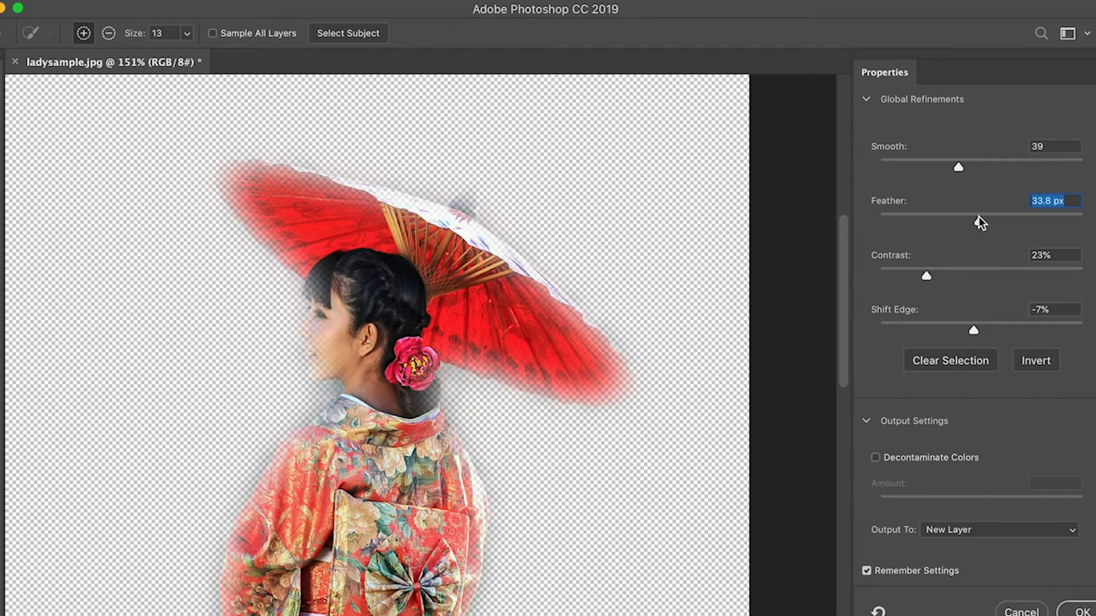
drag(977, 218, 829, 216)
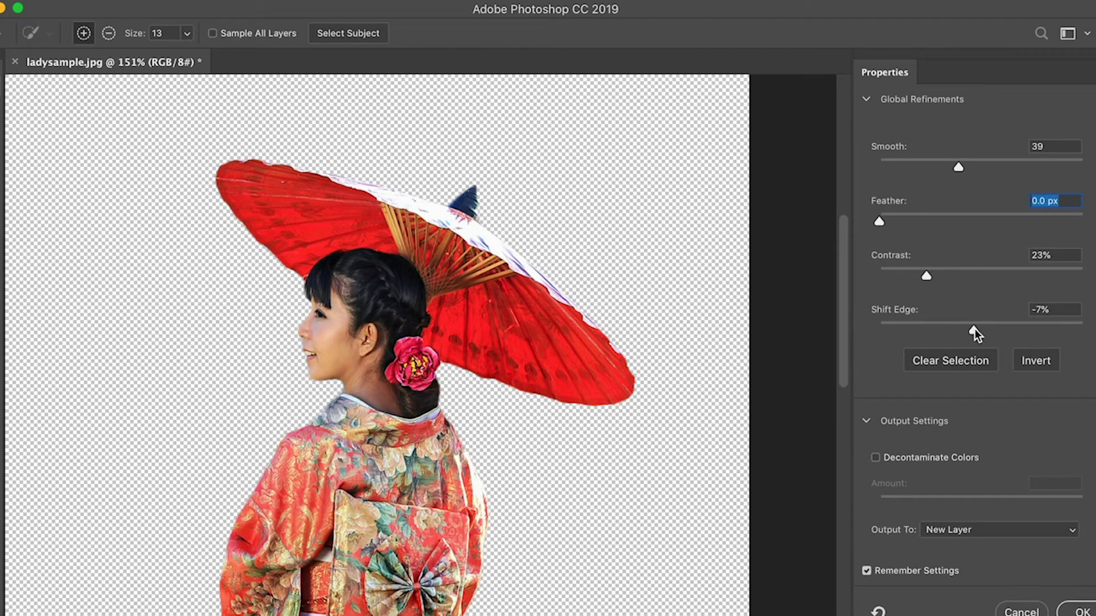
mouse_move(973, 331)
mouse_down()
mouse_move(878, 329)
mouse_move(1076, 332)
mouse_move(975, 330)
mouse_up()
- Output the refined selection to a New Layer and confirm with OK
click(1002, 525)
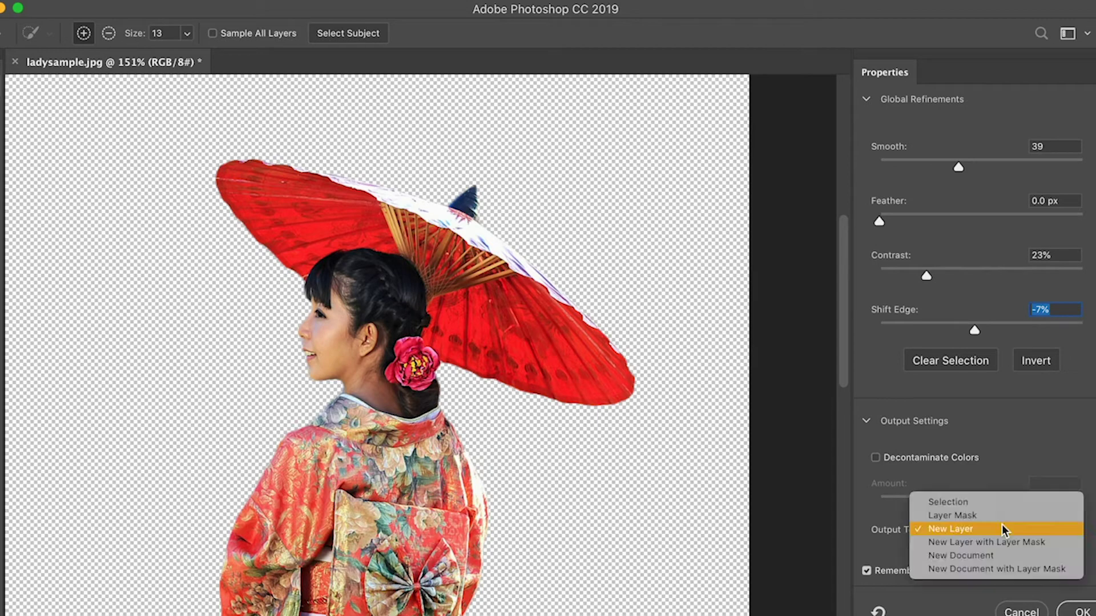
click(975, 532)
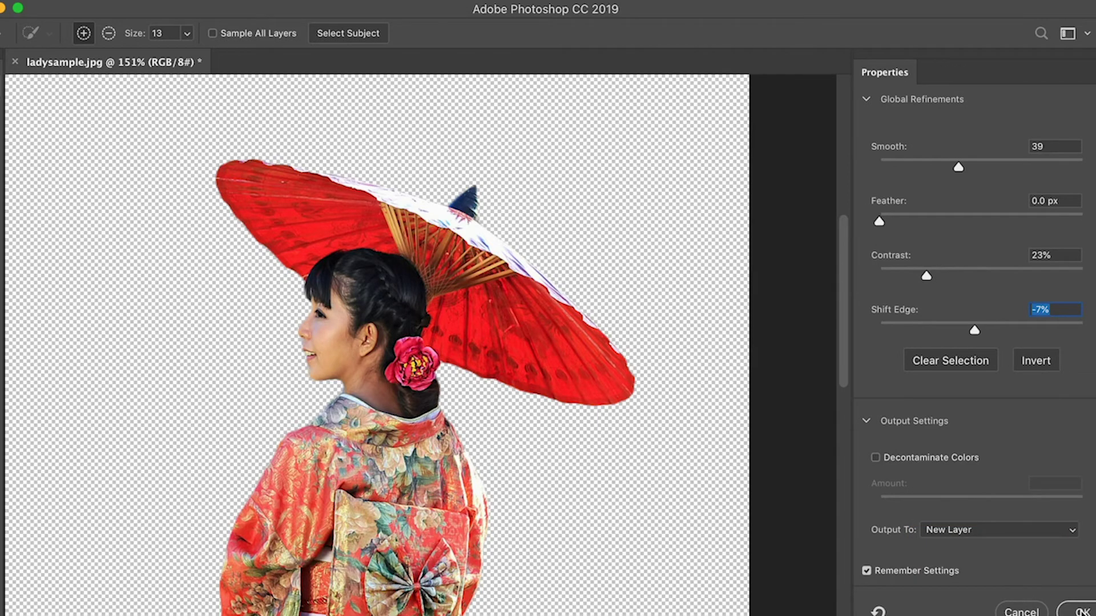
click(1082, 611)
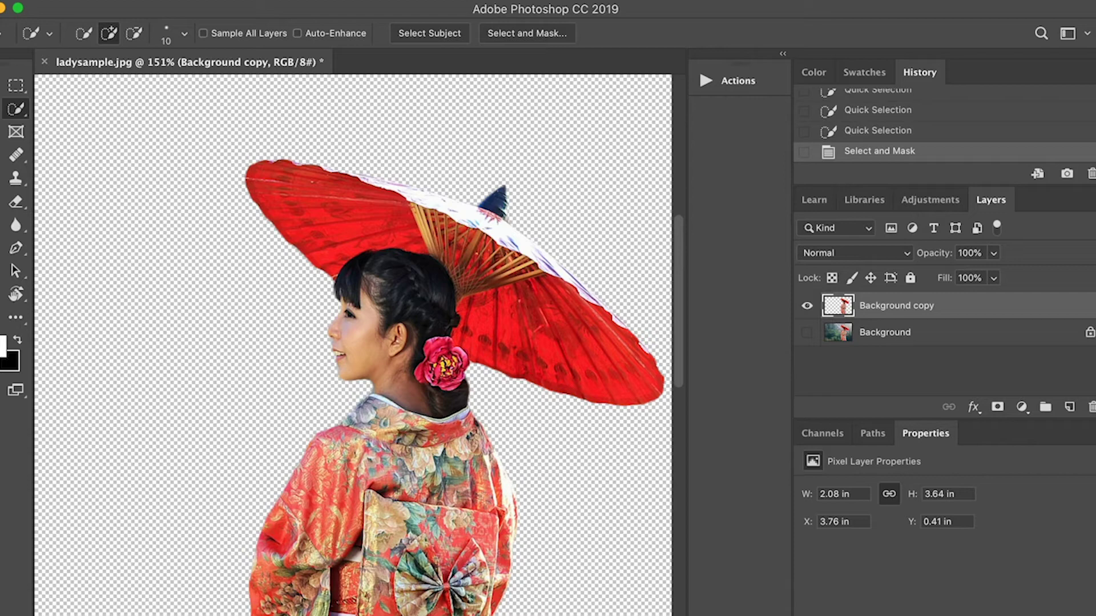
- Unlock the Background as Layer 0 and hide it, leaving only the Background copy cut-out visible
scroll(352, 351, down, 3)
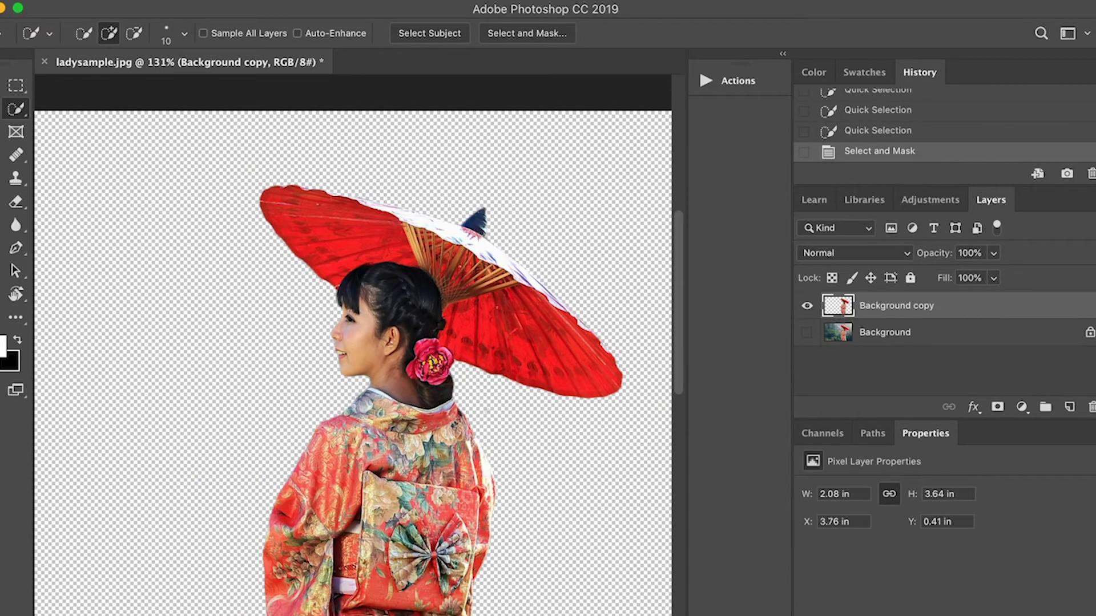
scroll(356, 350, down, 5)
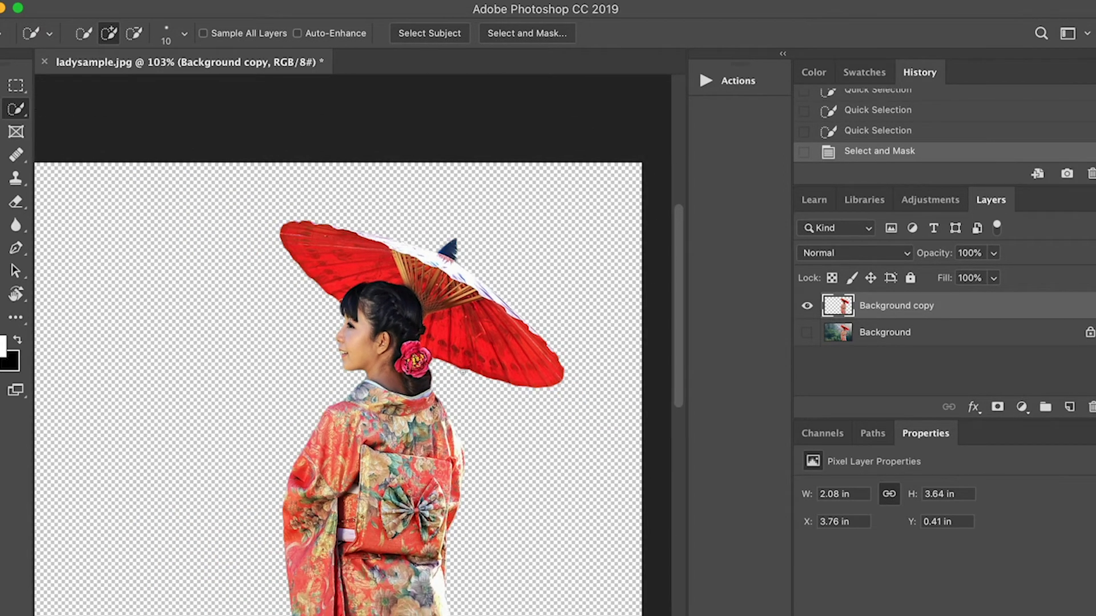
scroll(337, 347, down, 1)
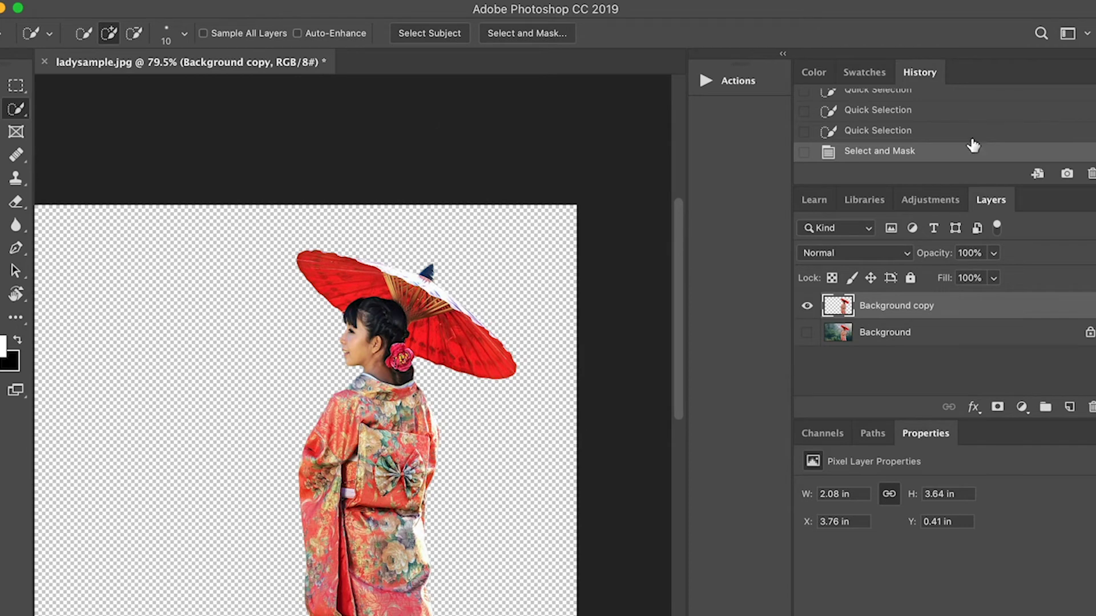
click(1090, 335)
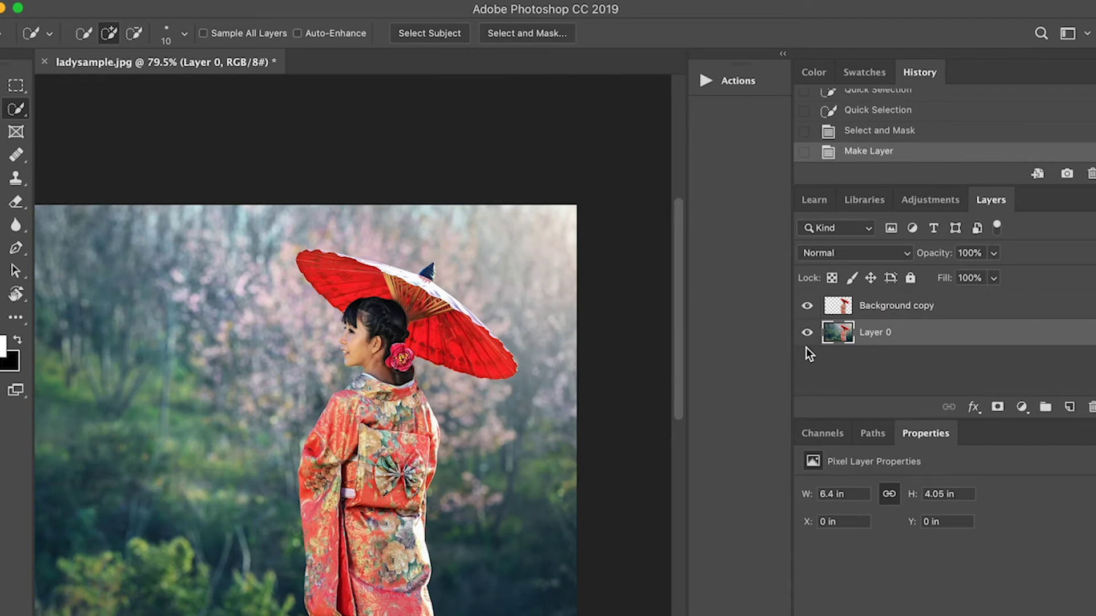
click(896, 306)
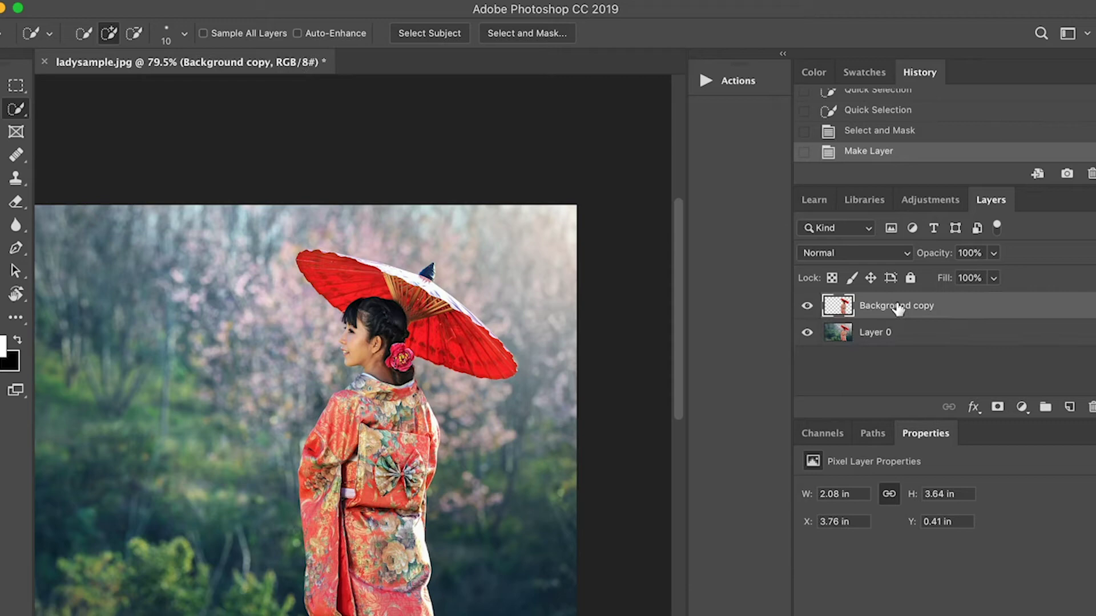
click(807, 335)
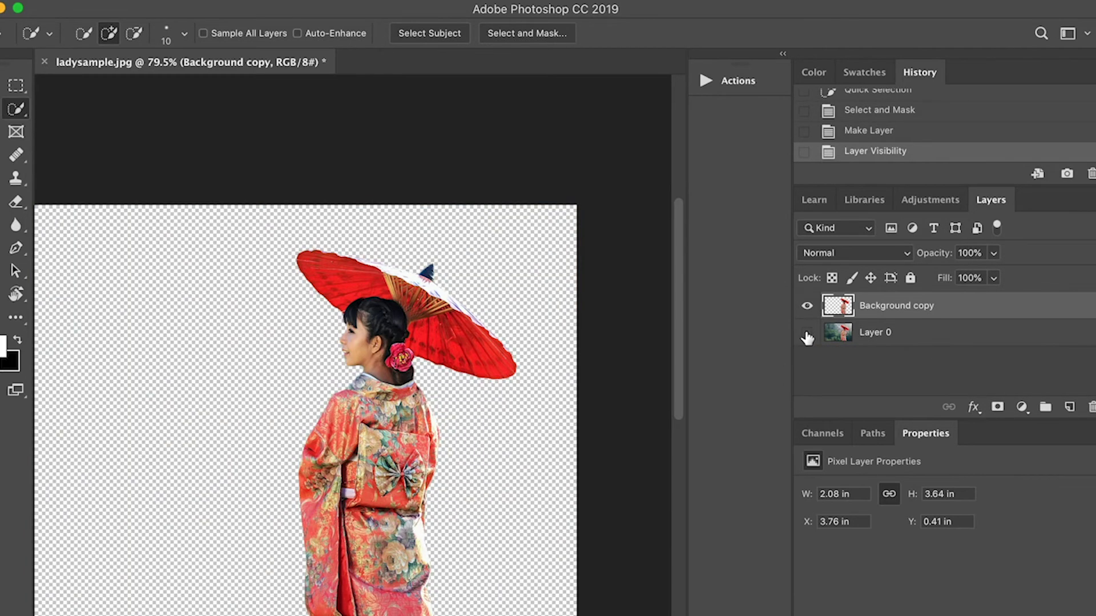
- Add a white 10 px outside Stroke to Background copy through Blending Options
right_click(952, 298)
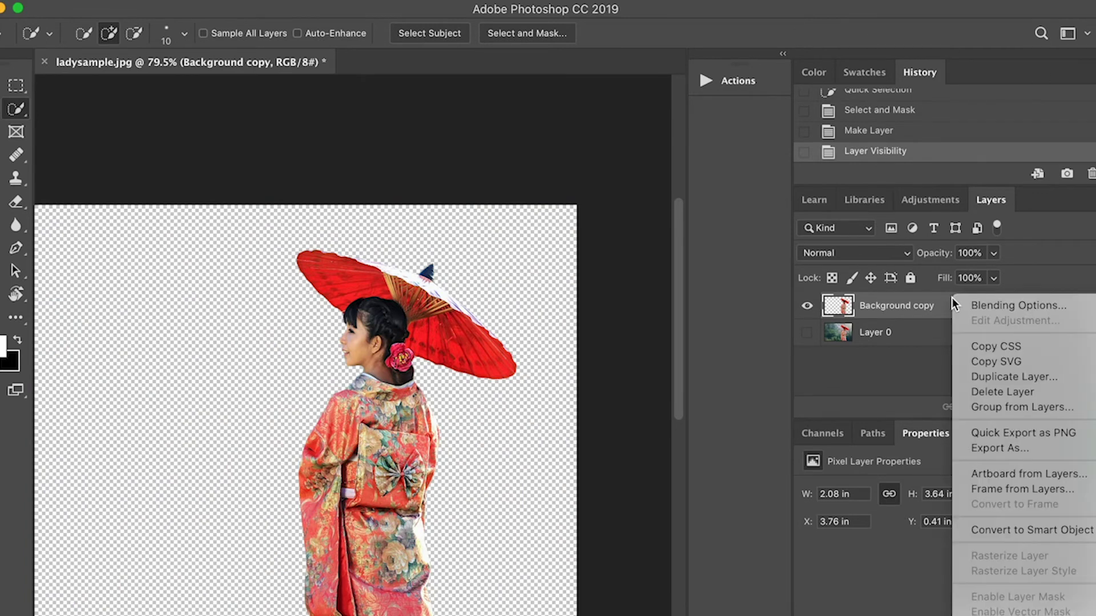
click(980, 306)
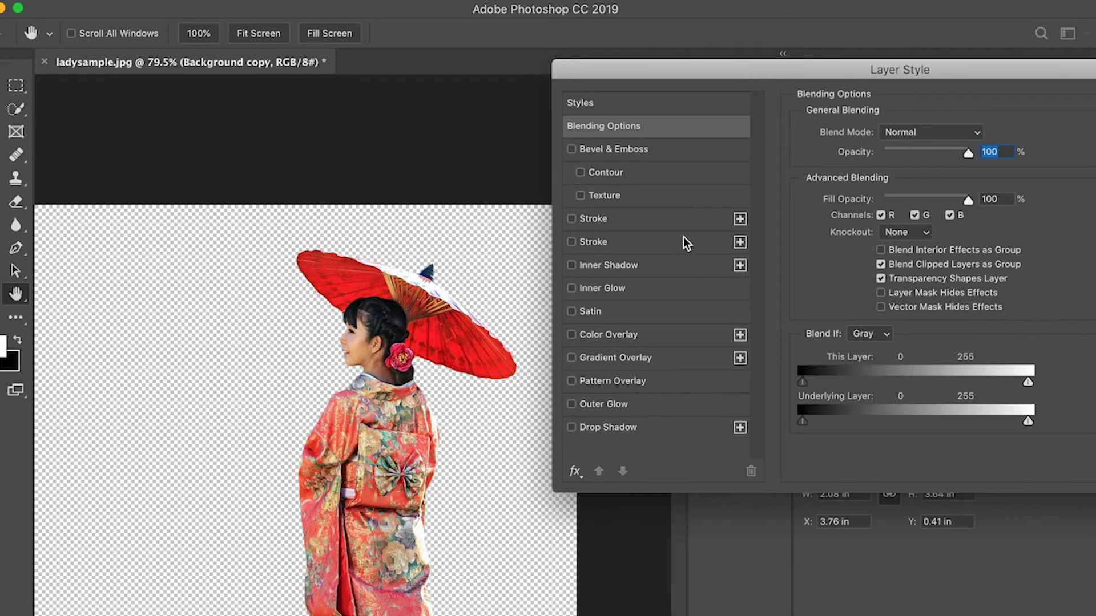
click(643, 223)
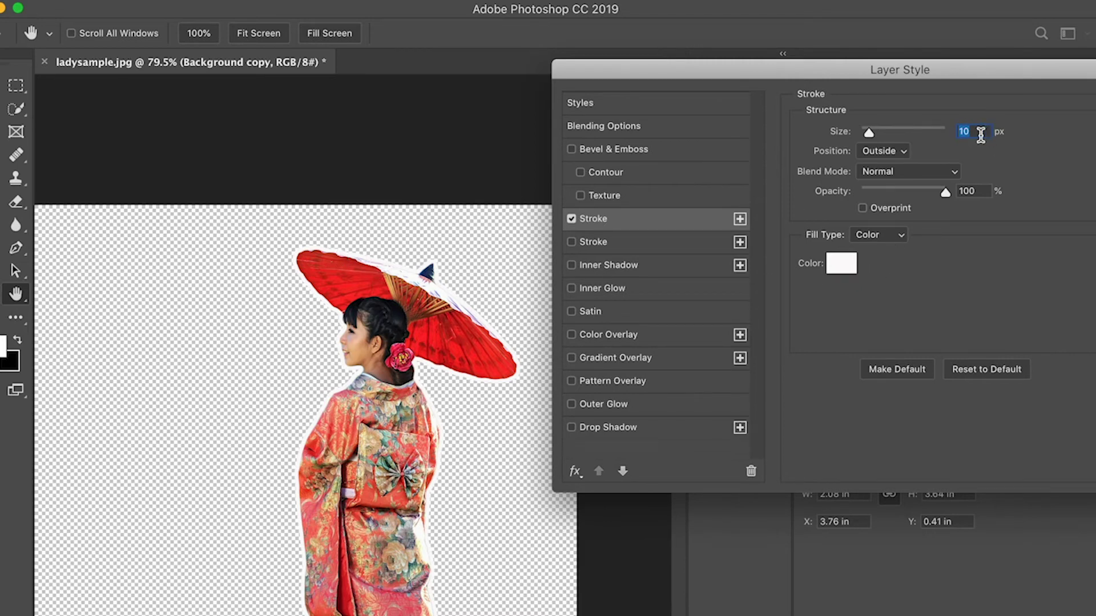
text(20)
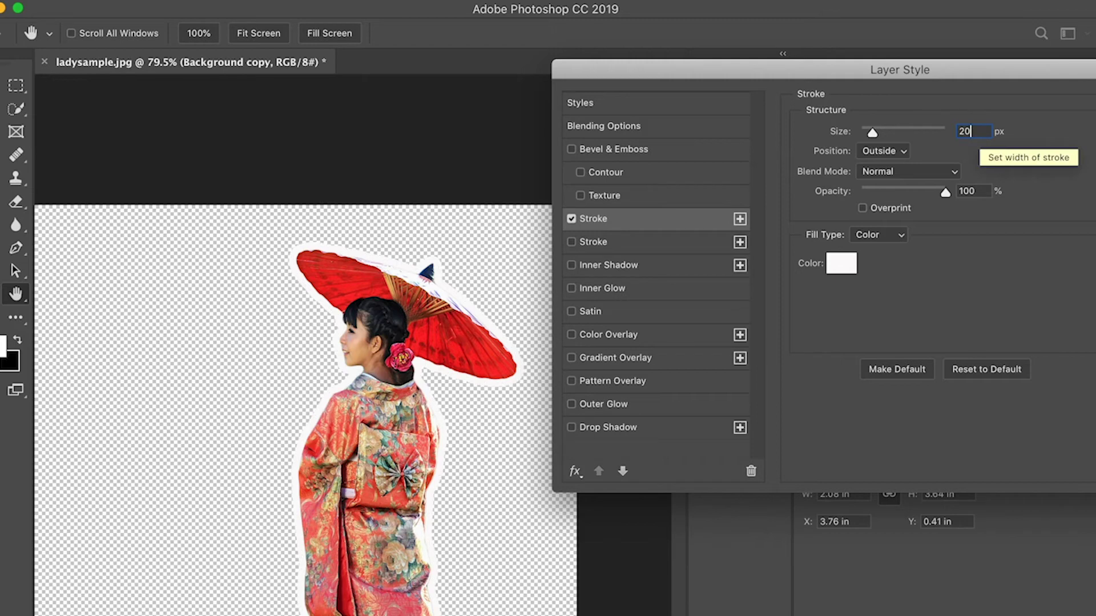
drag(978, 131, 954, 131)
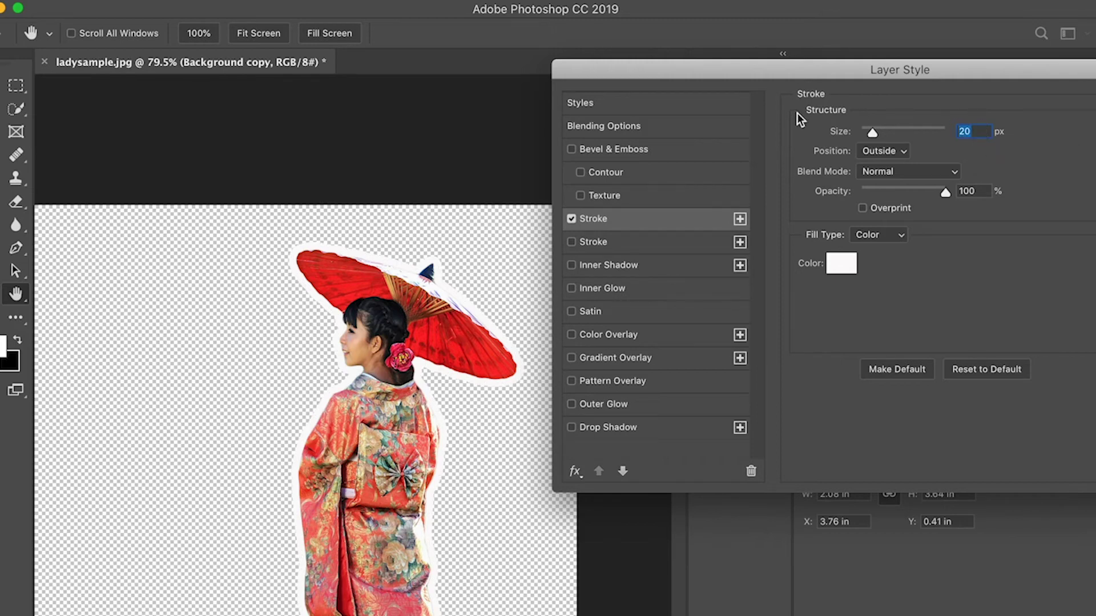
text(10)
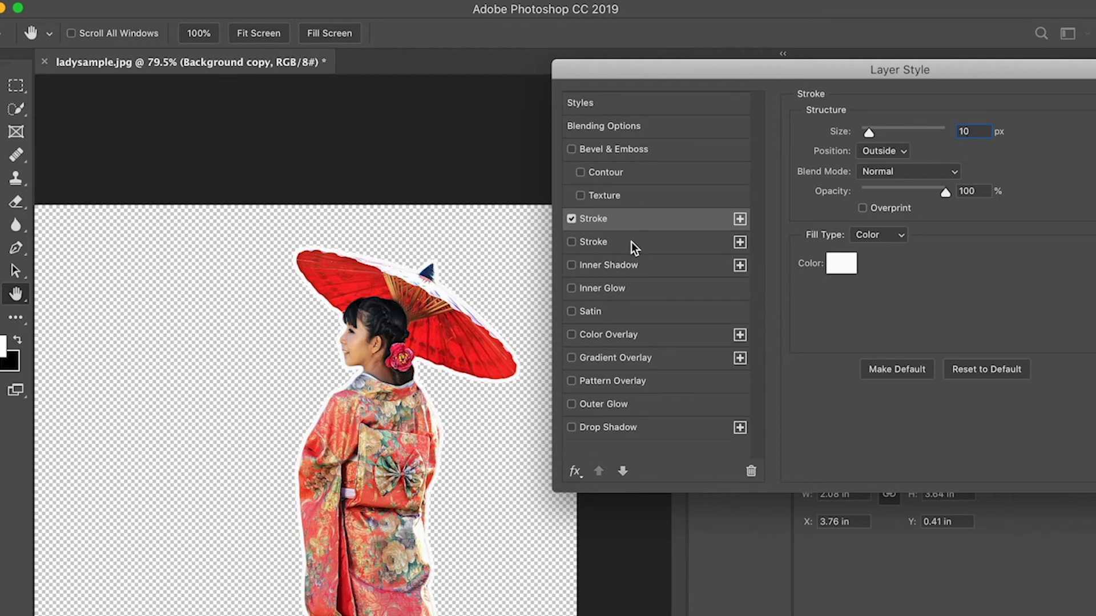
- Add a second red Stroke sized 15 px and apply both strokes with OK
click(611, 240)
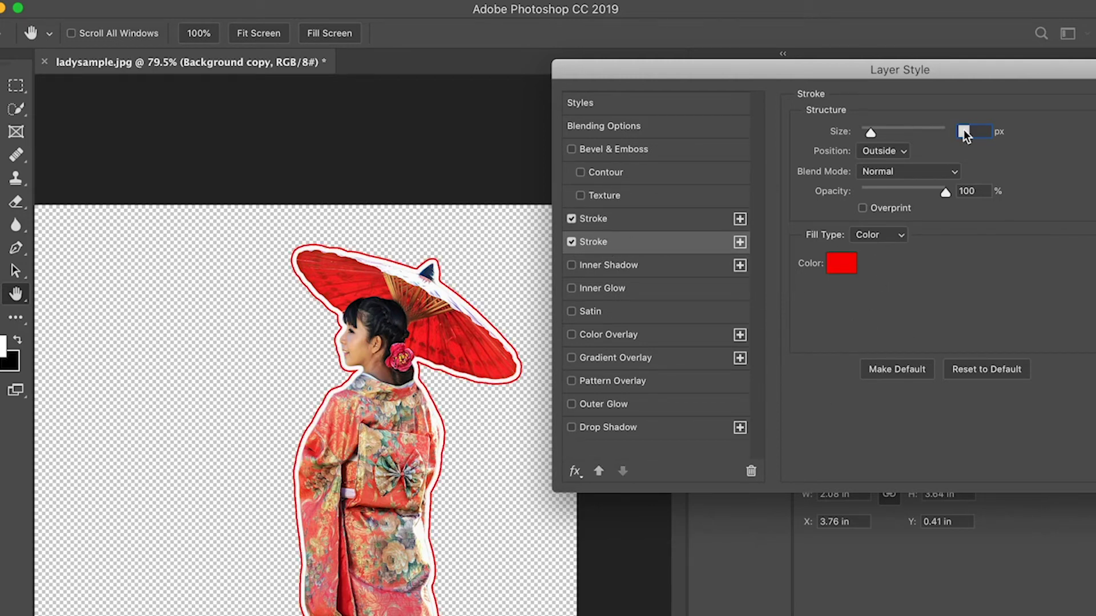
text(15)
double_click(972, 131)
text(20)
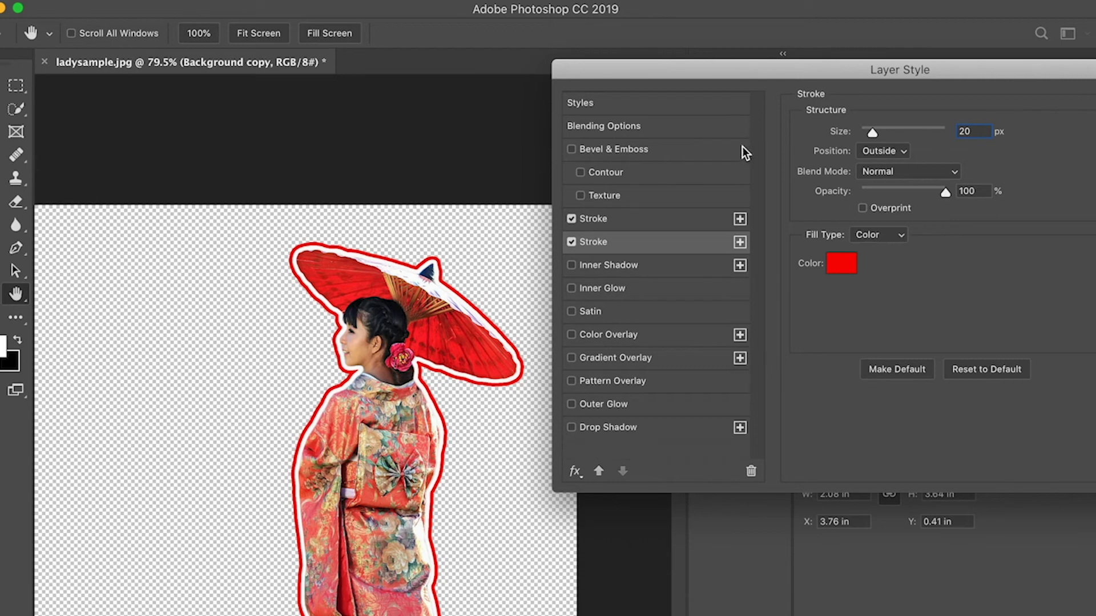
double_click(971, 132)
key(BackSpace)
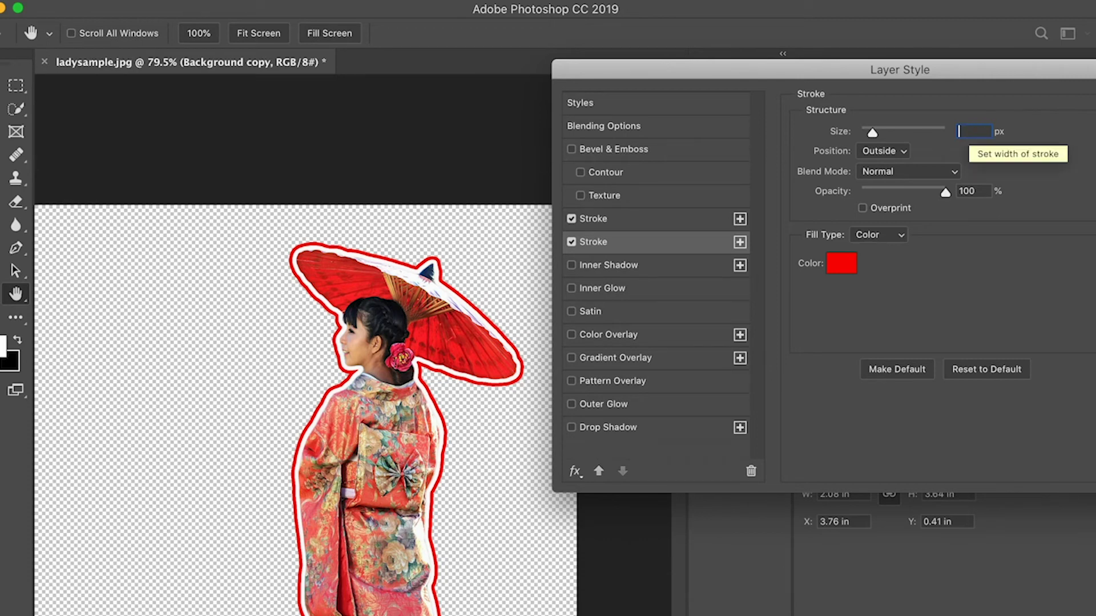
text(1)
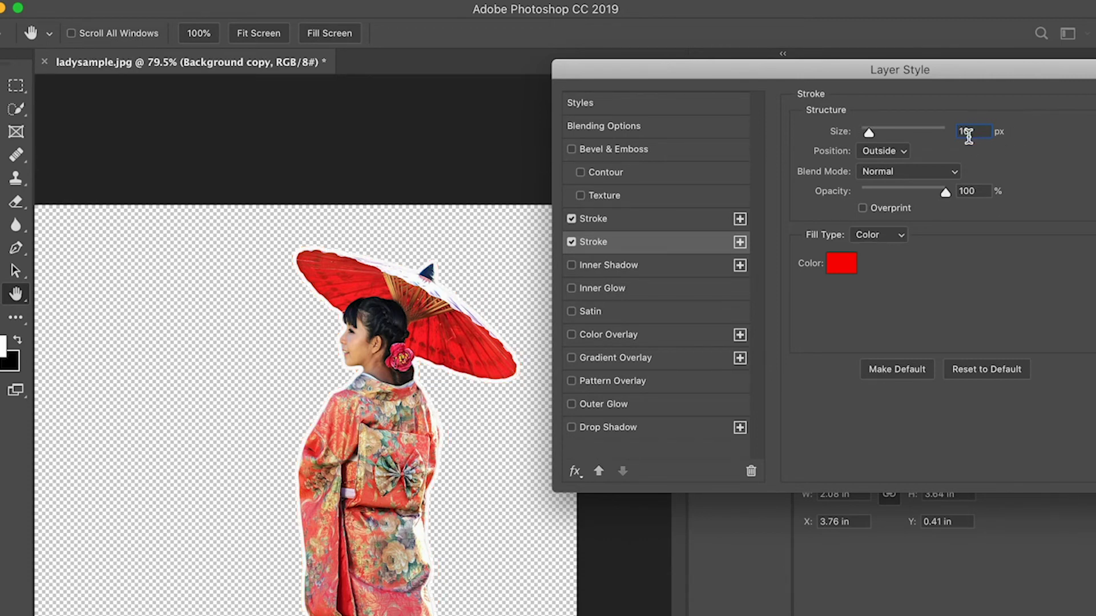
text(0)
text(15)
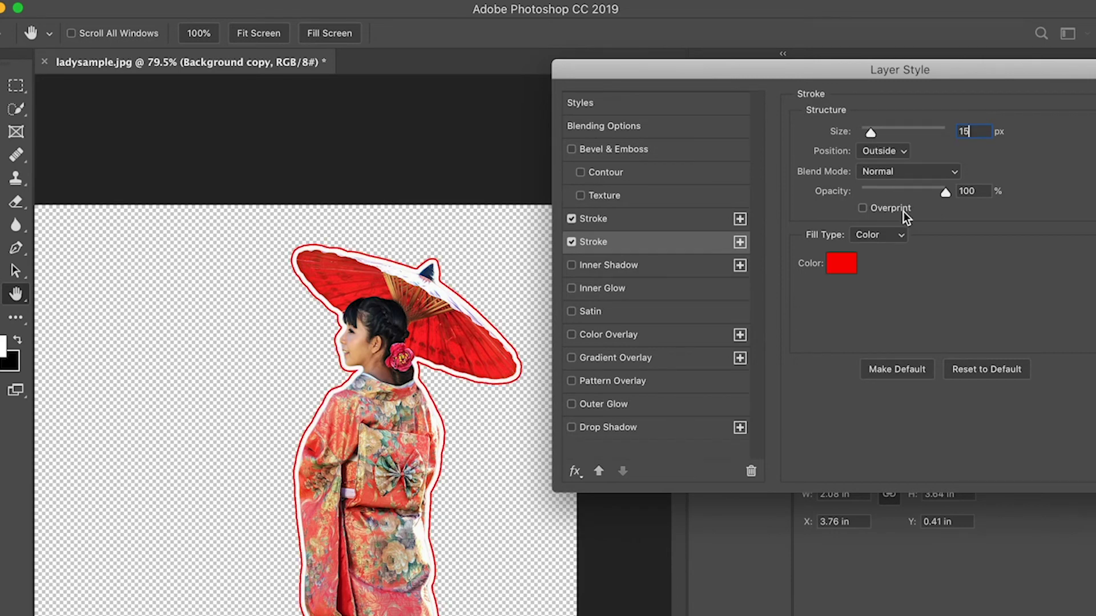
double_click(965, 131)
drag(997, 76, 790, 69)
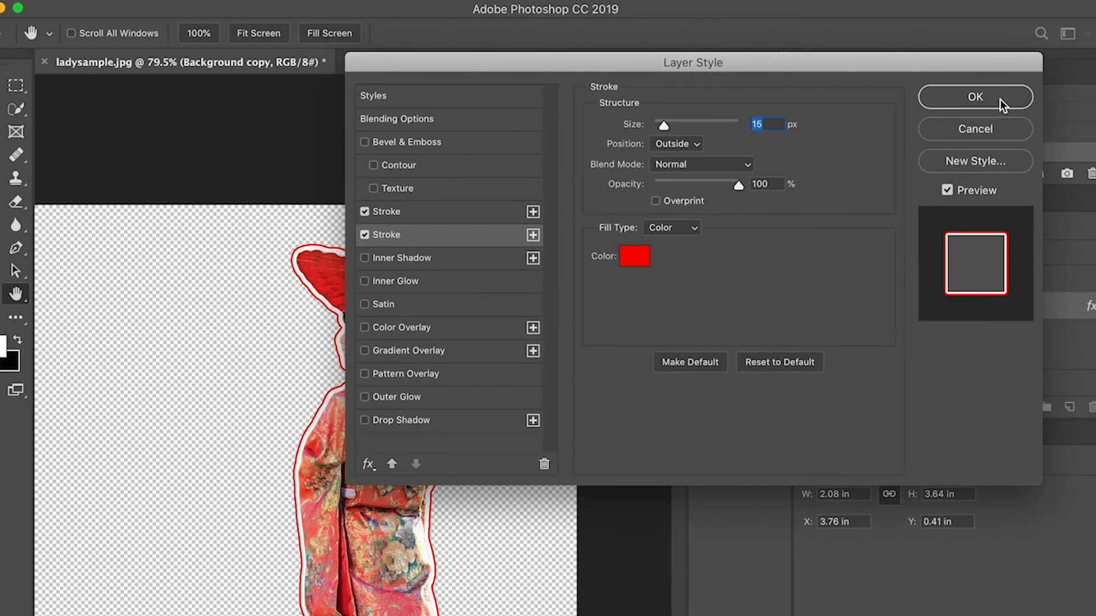
click(967, 99)
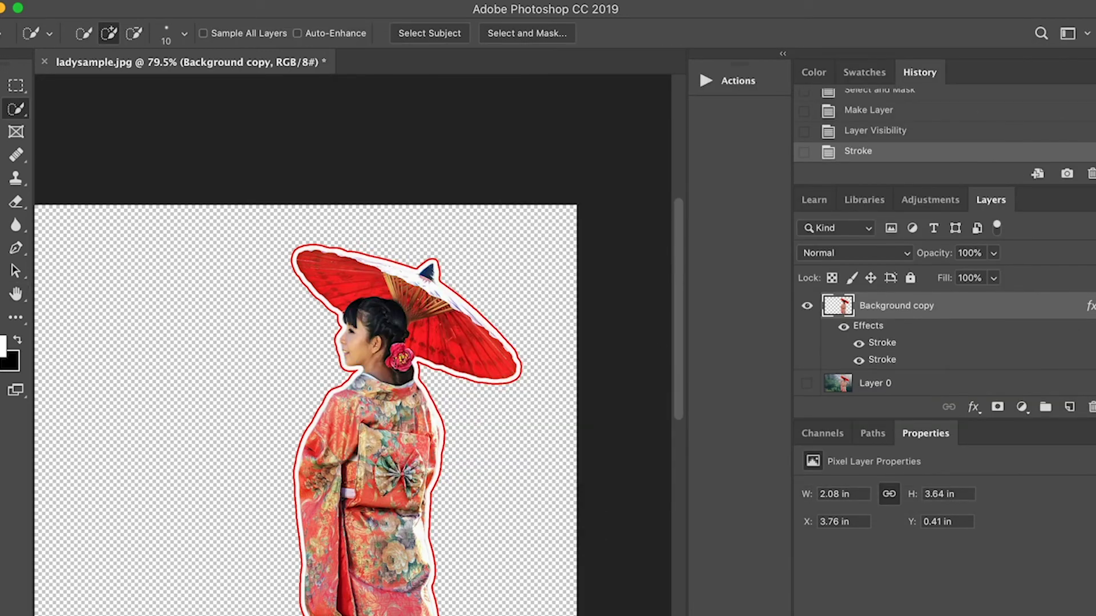
scroll(348, 342, down, 5)
scroll(348, 342, left, 3)
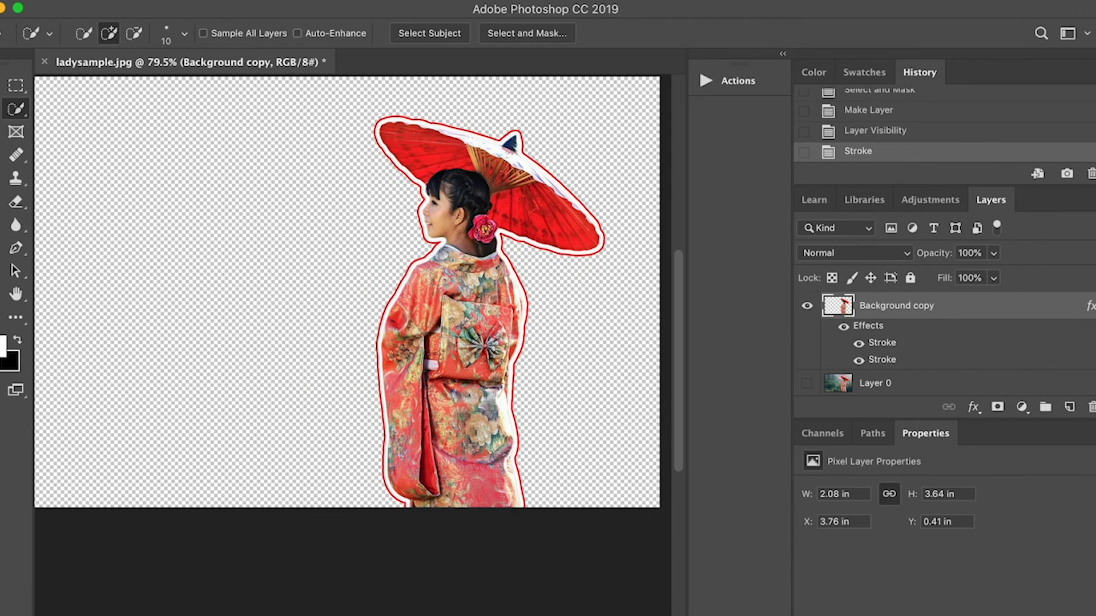
scroll(347, 339, up, 4)
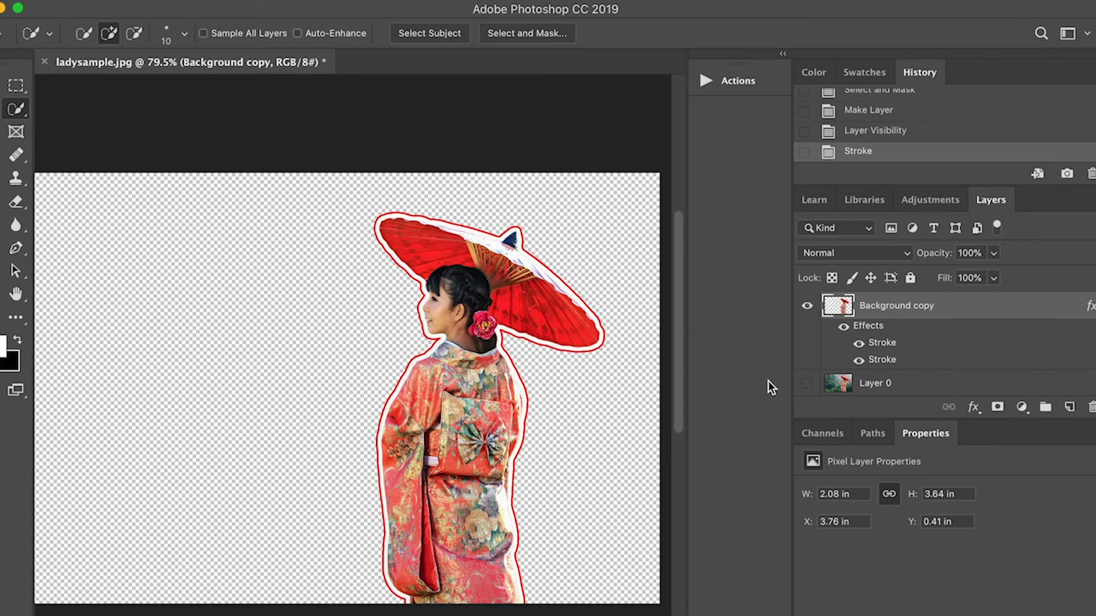
- Make Layer 0 visible behind the outlined woman and zoom out to the whole image
click(808, 383)
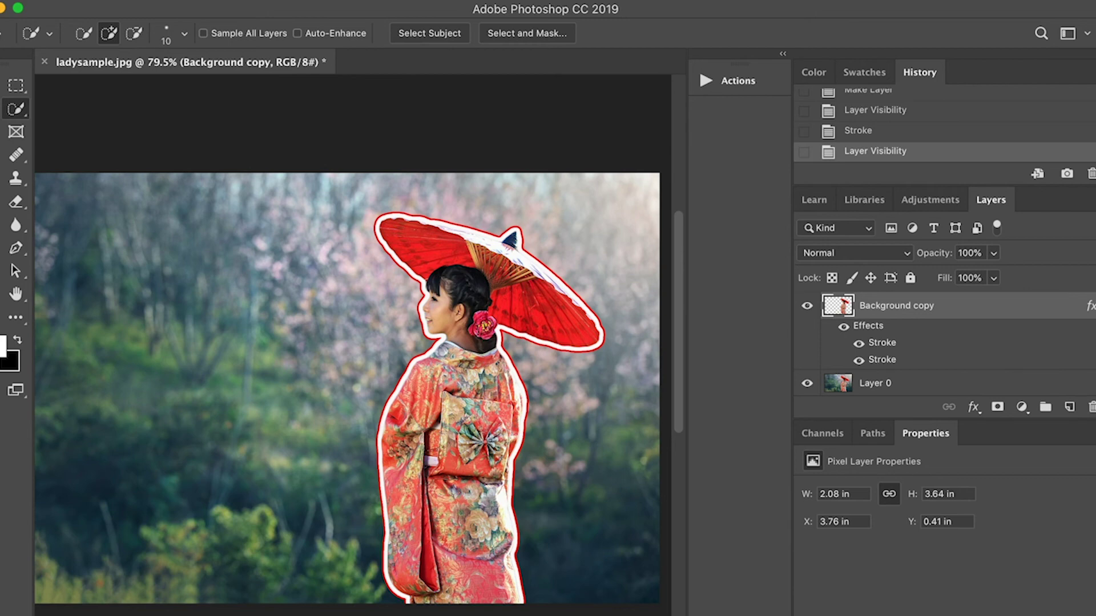
scroll(347, 388, down, 2)
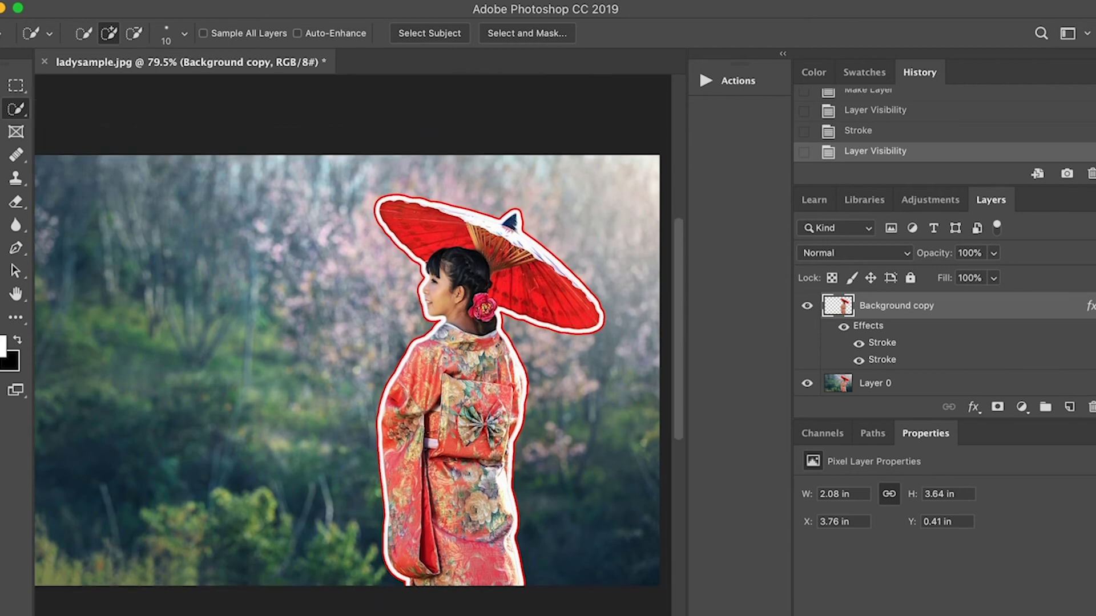
scroll(351, 349, down, 1)
scroll(351, 349, down, 2)
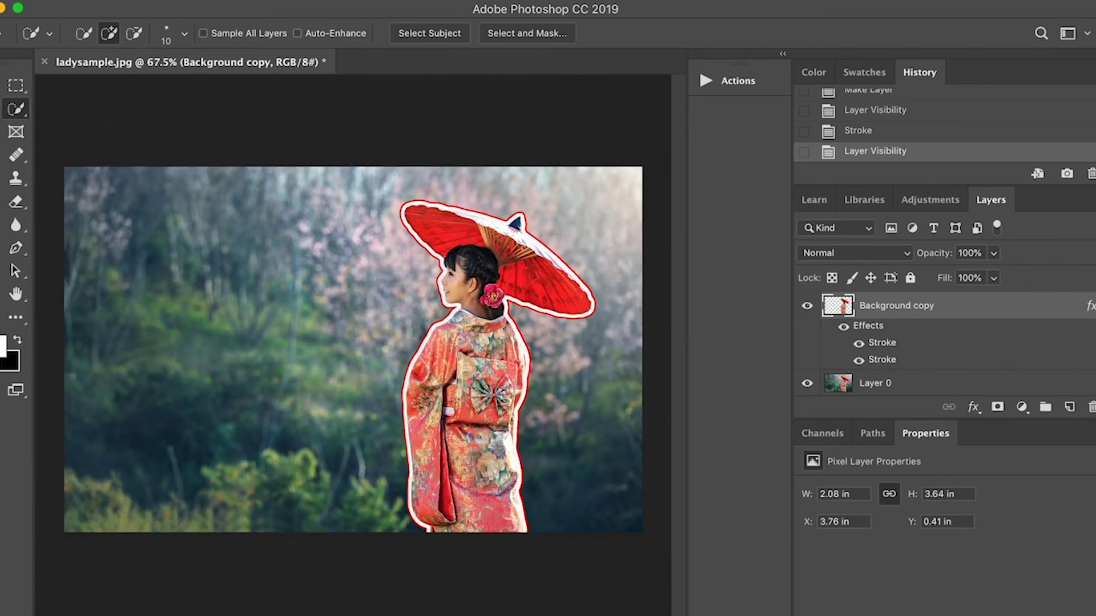